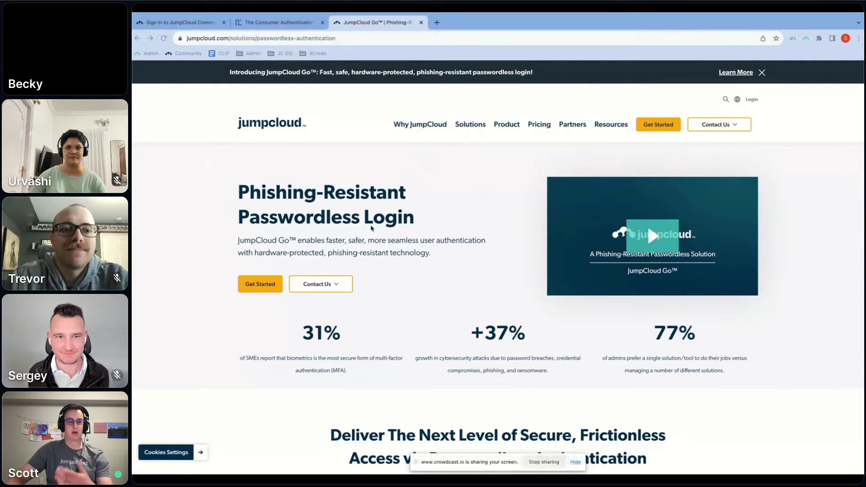
Scroll the Passwordless Authentication page down to the 'Feature Brief | JumpCloud Go' link
{"action": "scroll", "coordinate": [387, 227], "scroll_direction": "down", "scroll_amount": 1}
{"action": "scroll", "coordinate": [496, 212], "scroll_direction": "down", "scroll_amount": 5}
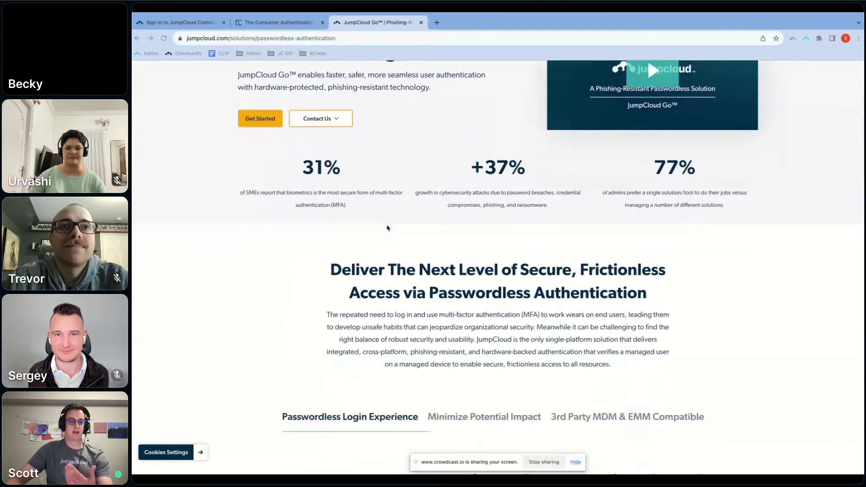
{"action": "scroll", "coordinate": [613, 192], "scroll_direction": "up", "scroll_amount": 4}
{"action": "scroll", "coordinate": [454, 258], "scroll_direction": "down", "scroll_amount": 10}
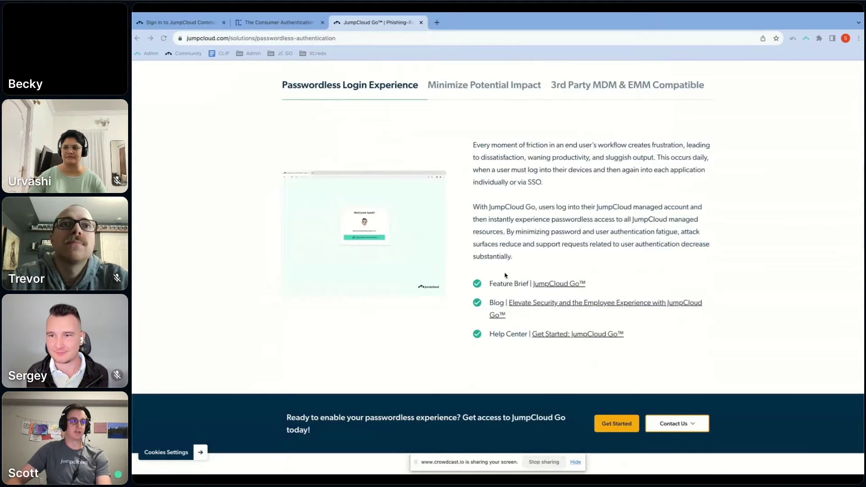
Open the JumpCloud Go feature brief, 202310-FB-JumpCloudGO.pdf, in Chrome's PDF viewer
{"action": "left_click", "coordinate": [554, 285]}
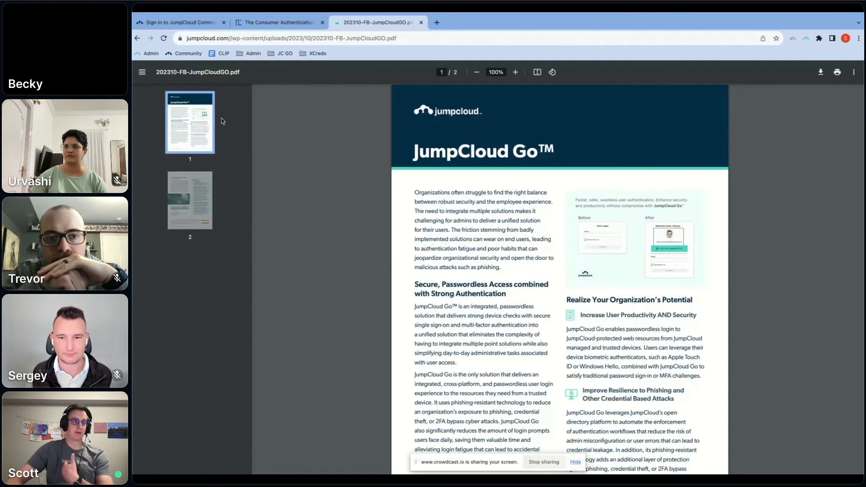
Sign in to JumpCloud Community through the employee login using 'Log in with JumpCloud Go'
{"action": "left_click", "coordinate": [176, 22]}
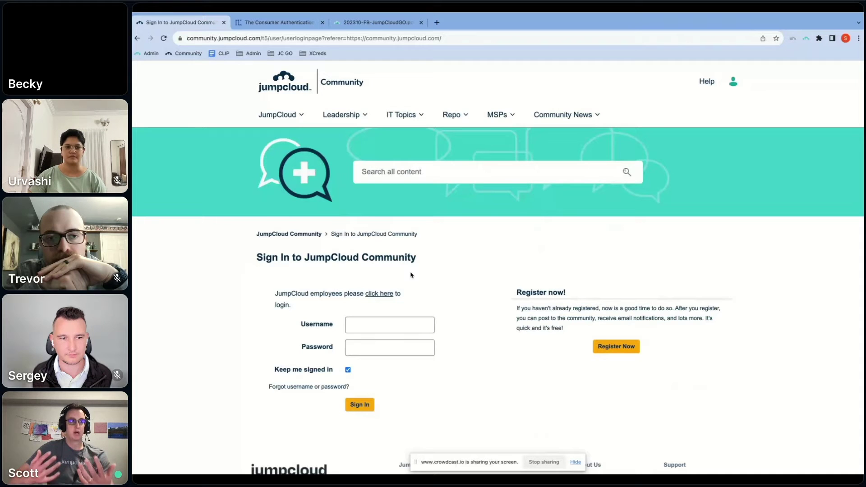
{"action": "left_click", "coordinate": [381, 294]}
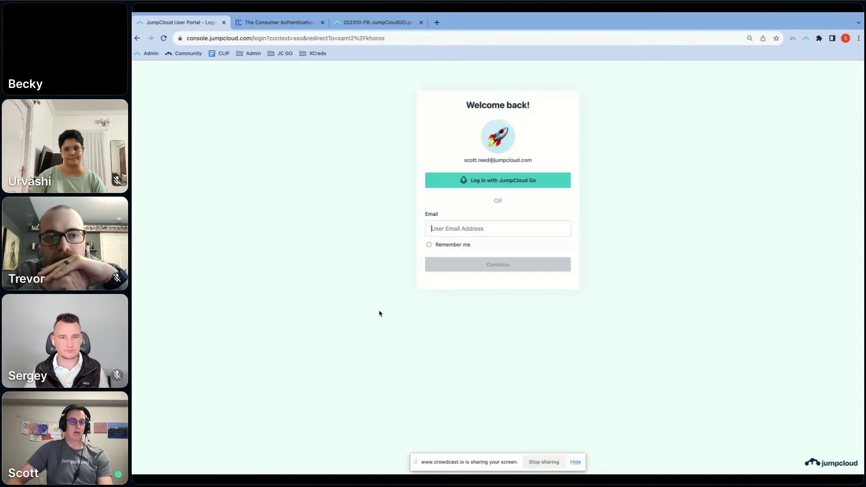
{"action": "left_click", "coordinate": [516, 186]}
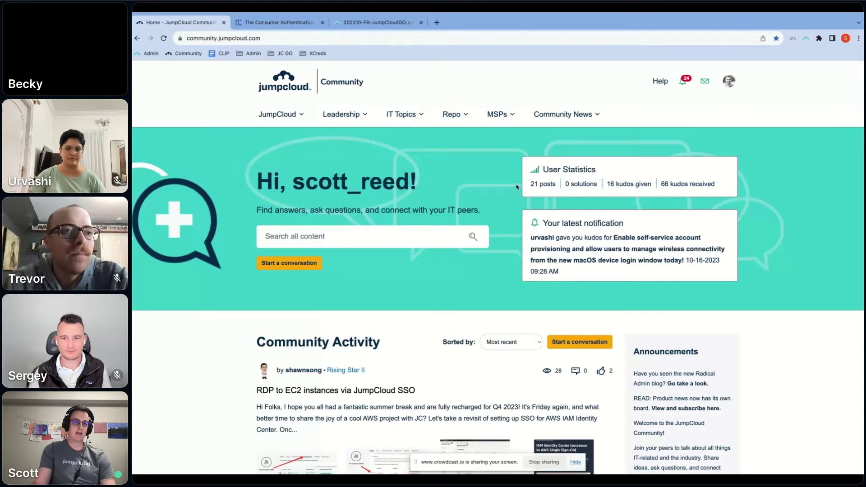
{"action": "left_click", "coordinate": [390, 22]}
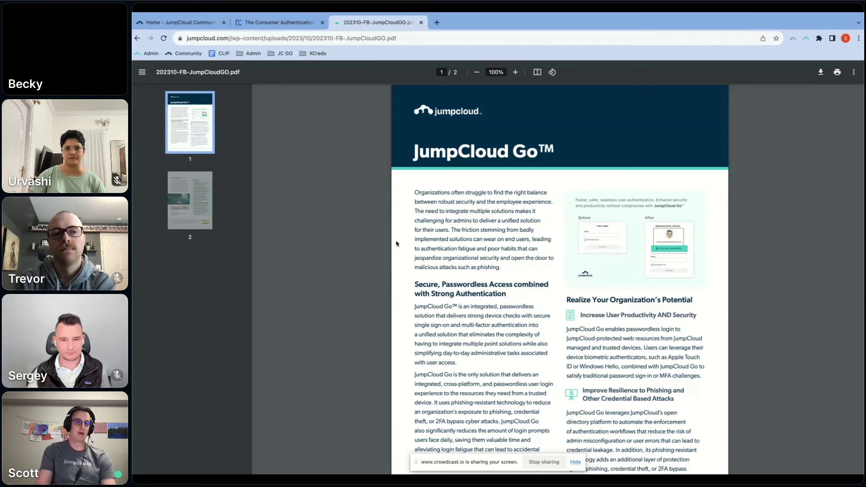
Bring up the CASMM V6 article tab with its eight-level authentication chart
{"action": "left_click", "coordinate": [289, 18]}
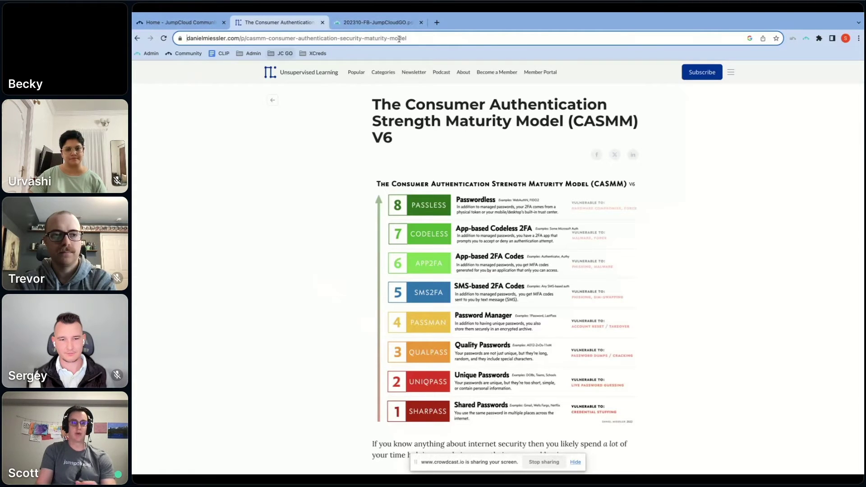
Load console.jumpcloud.com/#users in a new browser tab
{"action": "left_click", "coordinate": [437, 22]}
{"action": "type", "text": "console.jumpcloud.com/#users"}
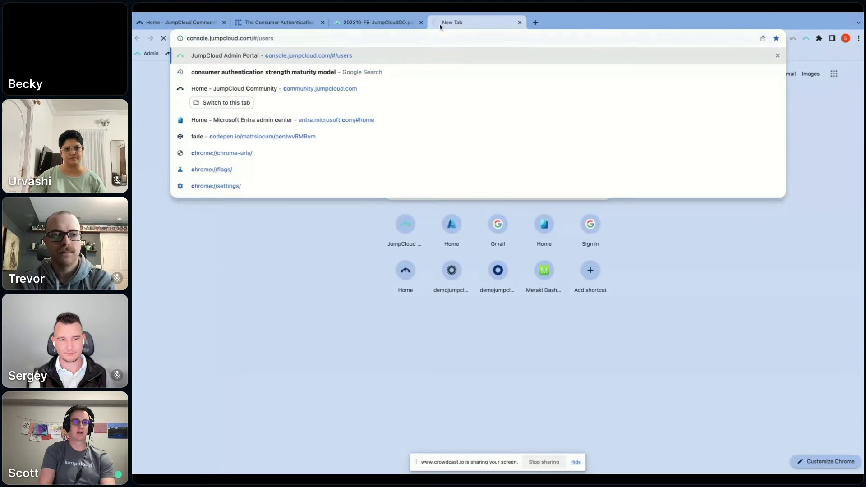
{"action": "key", "text": "Return"}
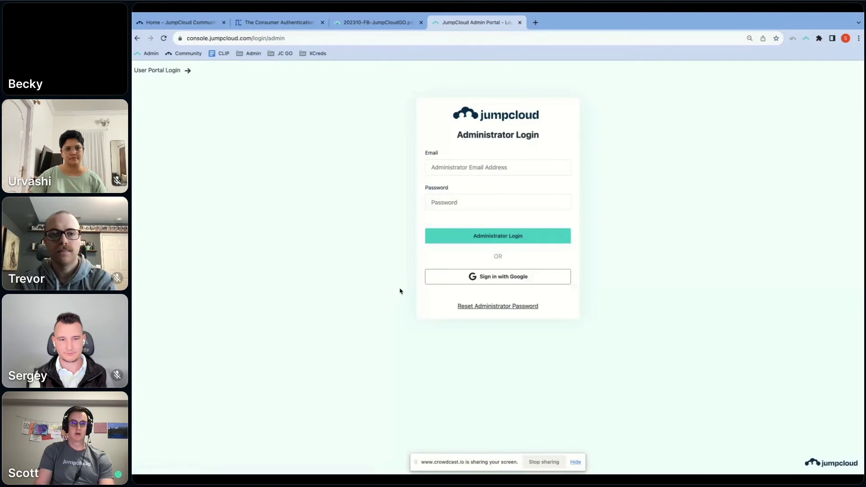
Log in to the Admin Portal with the administrator's email and password
{"action": "left_click", "coordinate": [471, 170]}
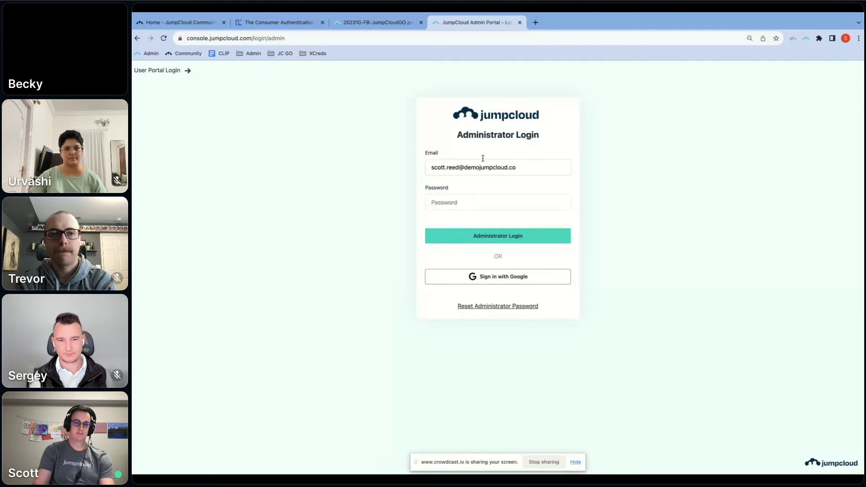
{"action": "key", "text": "ctrl+a"}
{"action": "key", "text": "BackSpace"}
{"action": "key", "text": "ctrl+v"}
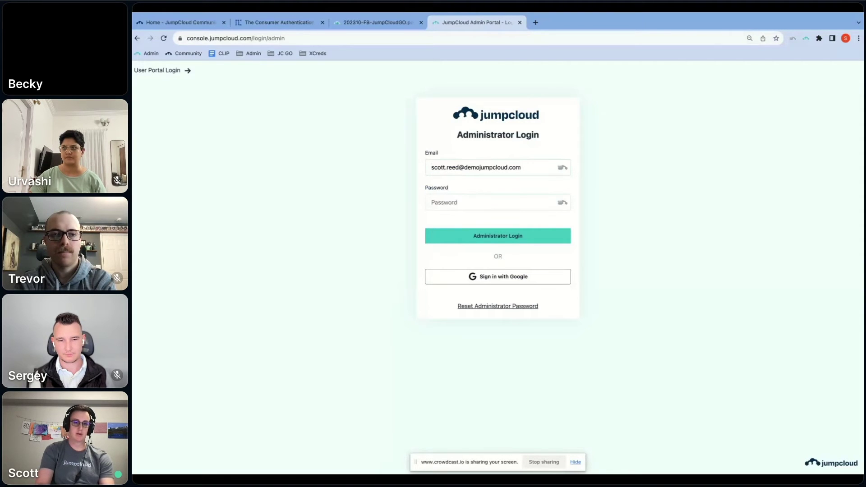
{"action": "key", "text": "Tab"}
{"action": "type", "text": "••"}
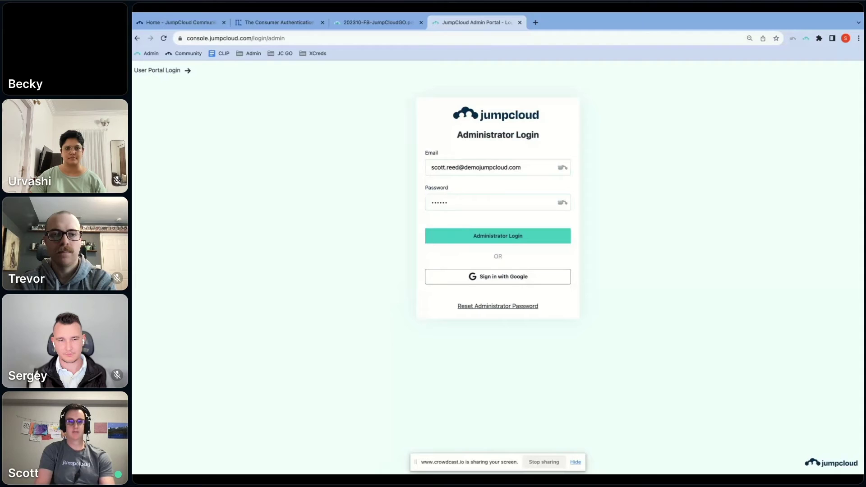
{"action": "type", "text": "••••••••"}
{"action": "key", "text": "Return"}
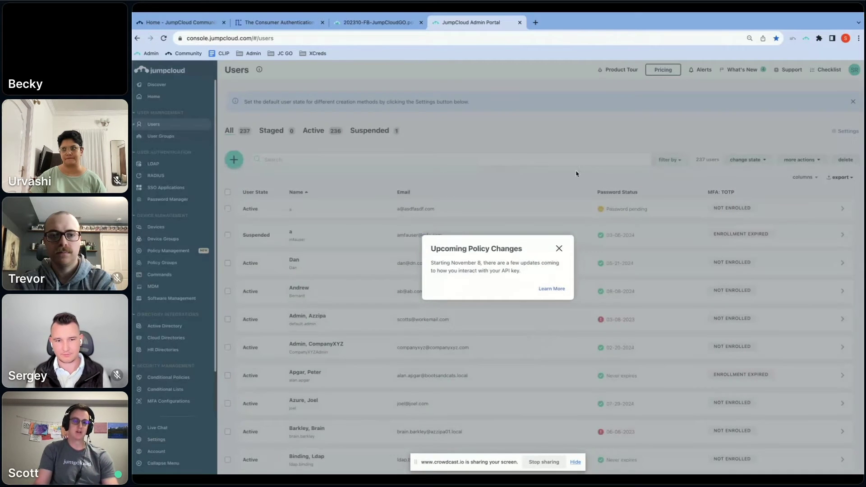
Dismiss the Upcoming Policy Changes notice and go to Settings > Features to view JumpCloud Go
{"action": "left_click", "coordinate": [559, 248]}
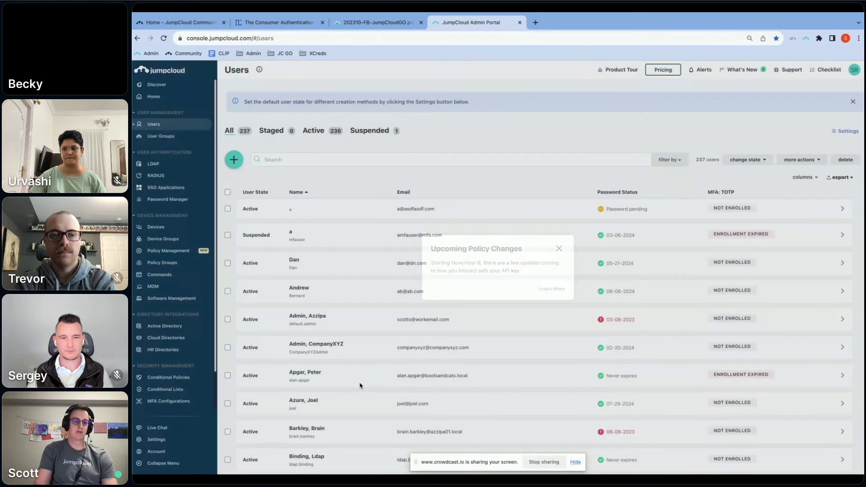
{"action": "left_click", "coordinate": [194, 439]}
{"action": "left_click", "coordinate": [476, 92]}
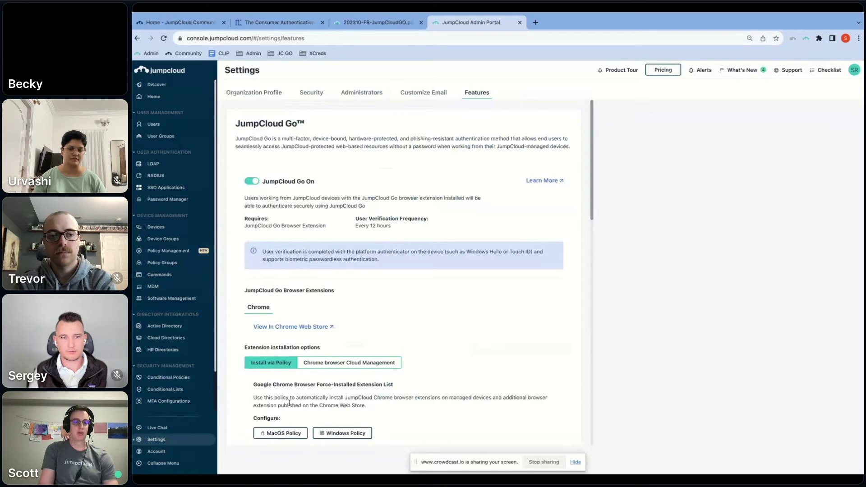
Show the Chrome browser Cloud Management extension installation option
{"action": "left_click", "coordinate": [340, 366]}
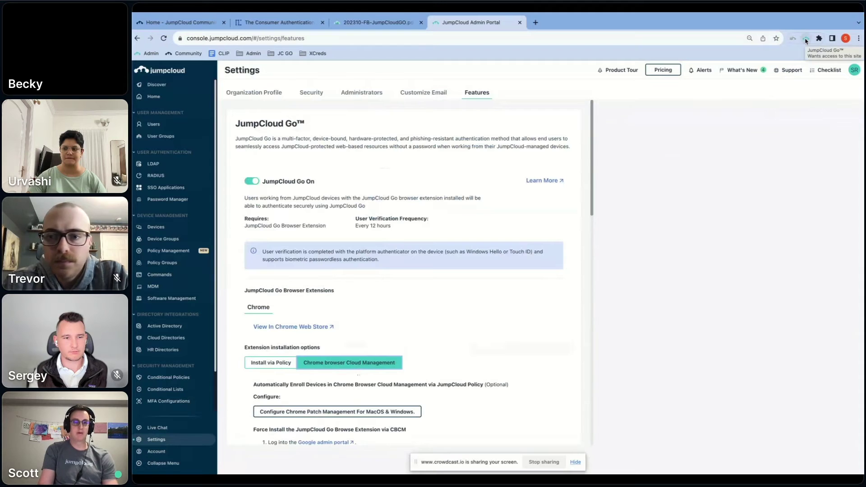
Launch the User Portal Applications page from the JumpCloud Go extension, in the current tab and a new one
{"action": "left_click", "coordinate": [296, 38]}
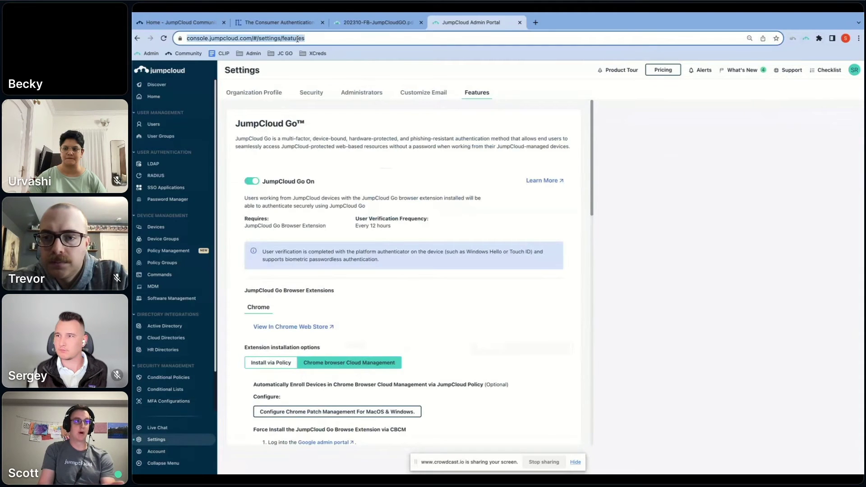
{"action": "left_click", "coordinate": [805, 38]}
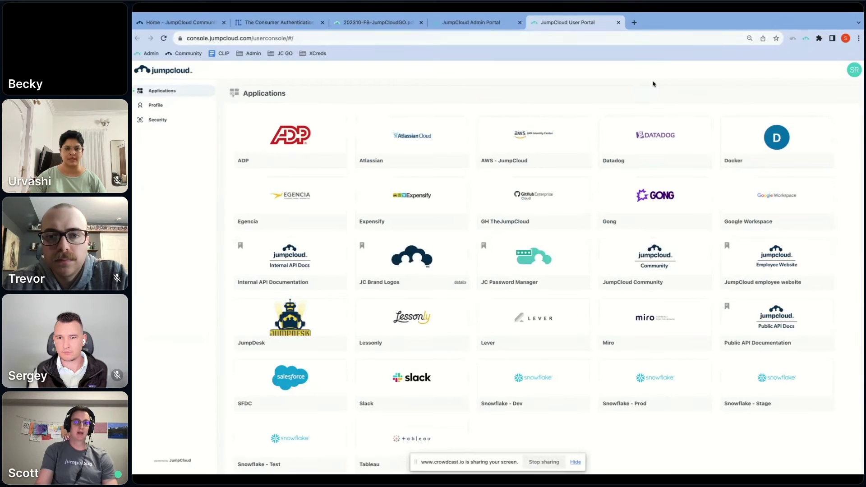
{"action": "left_click", "coordinate": [633, 22]}
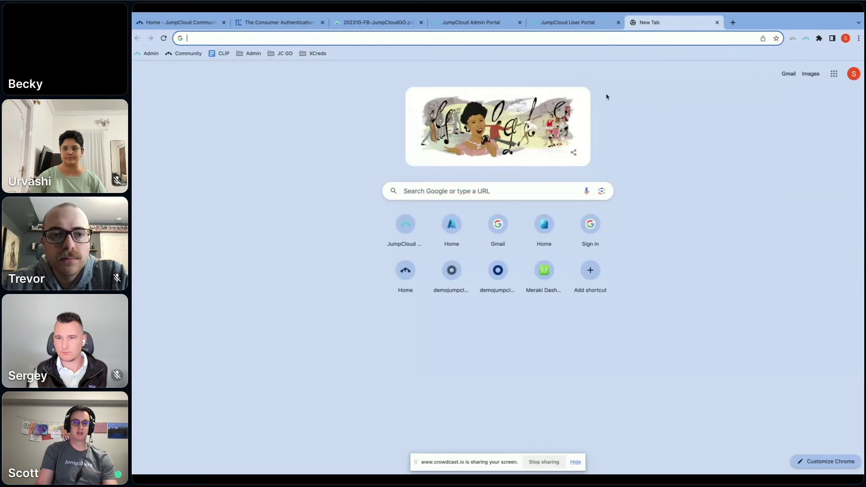
{"action": "left_click", "coordinate": [807, 40]}
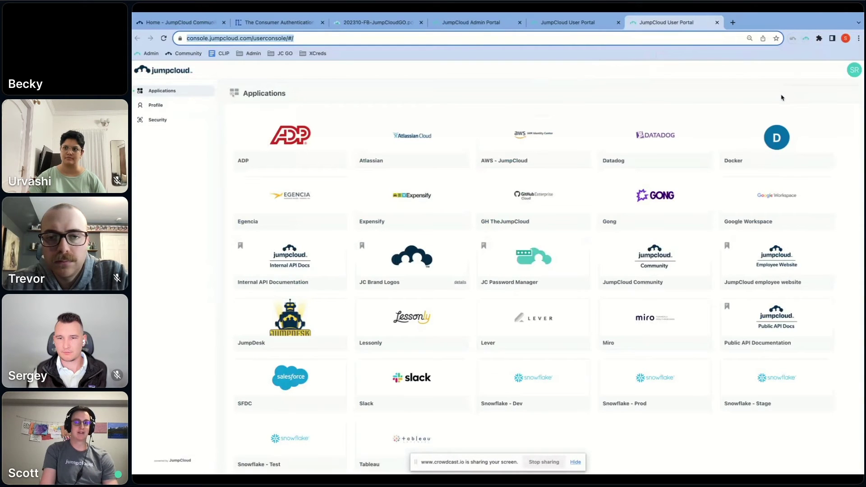
{"action": "left_click", "coordinate": [853, 71]}
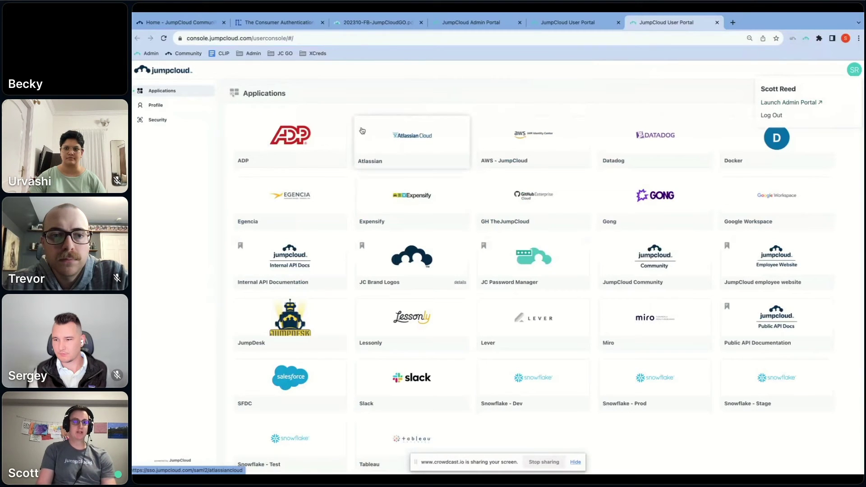
{"action": "left_click", "coordinate": [447, 92]}
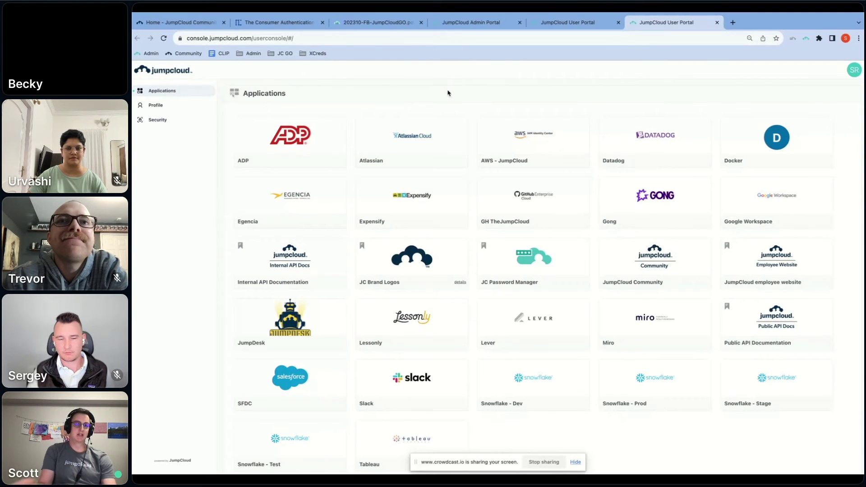
Return to the Admin Portal tab and highlight the JumpCloud Go Browser Extensions heading
{"action": "key", "text": "super+4"}
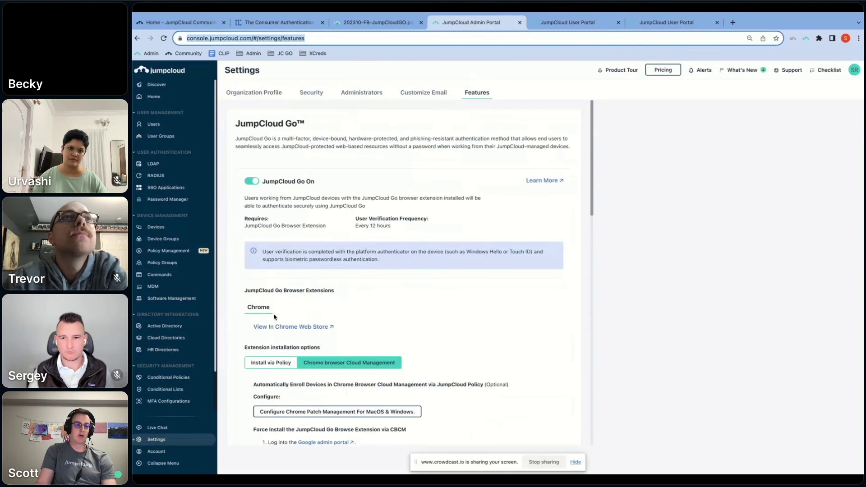
{"action": "triple_click", "coordinate": [251, 290]}
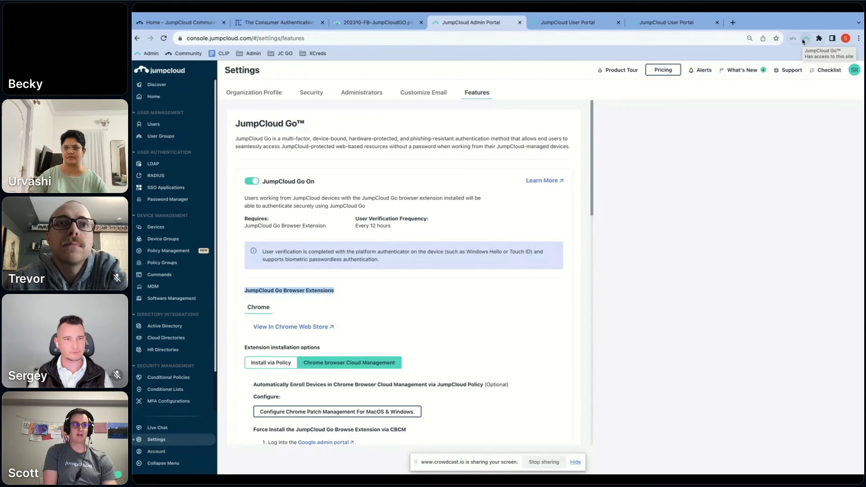
Launch the User Portal into a third new tab from the JumpCloud Go extension
{"action": "left_click", "coordinate": [804, 39]}
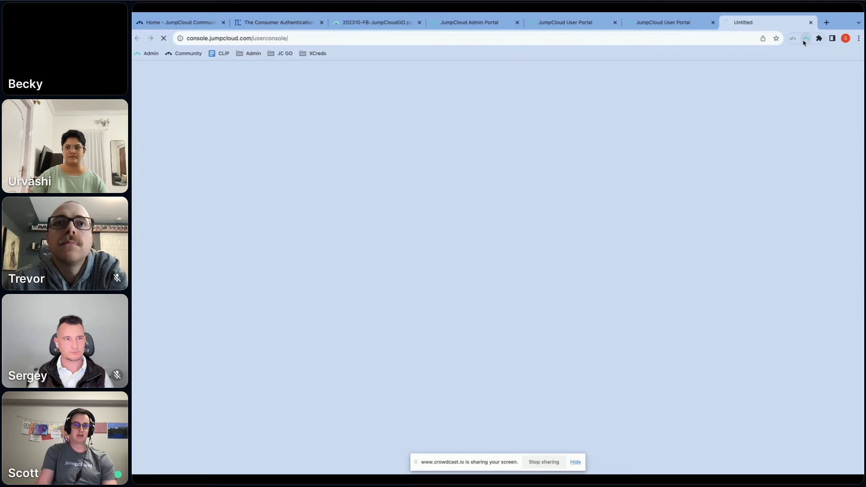